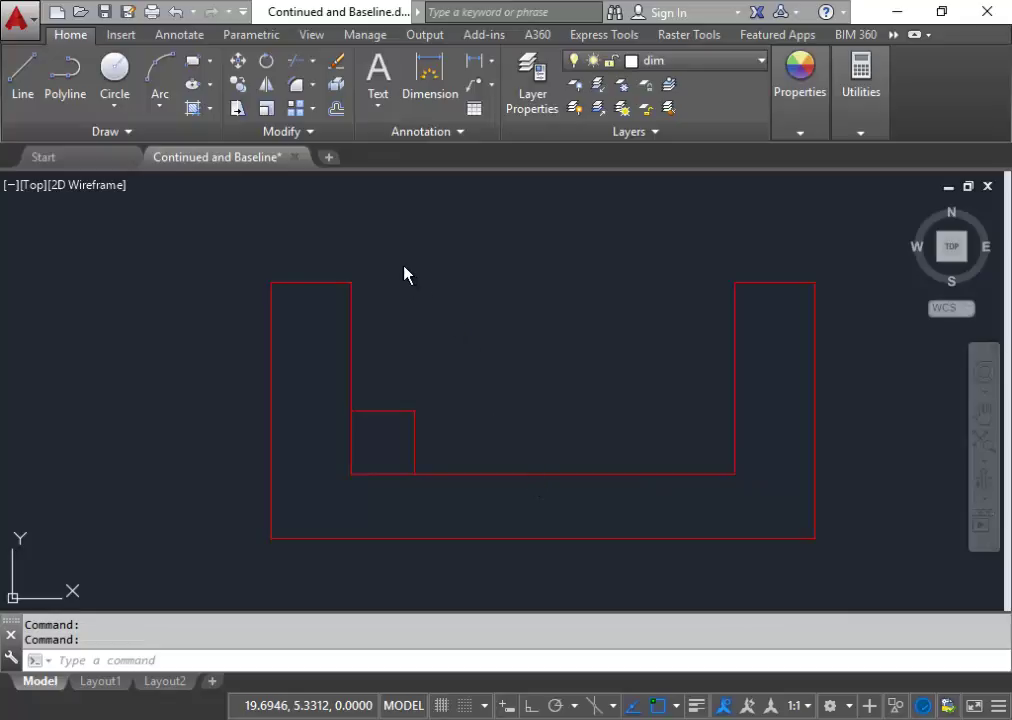
Step: Start the Linear dimension command from the Annotate tab's Dimension flyout
{"action": "left_click", "coordinate": [190, 40]}
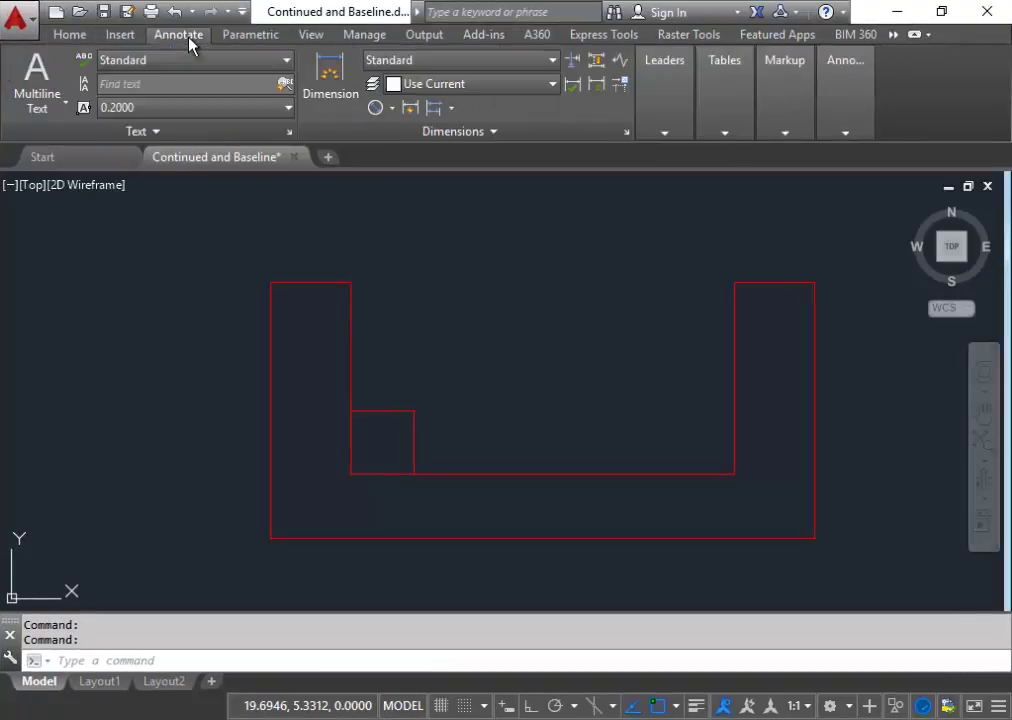
{"action": "left_click", "coordinate": [393, 107]}
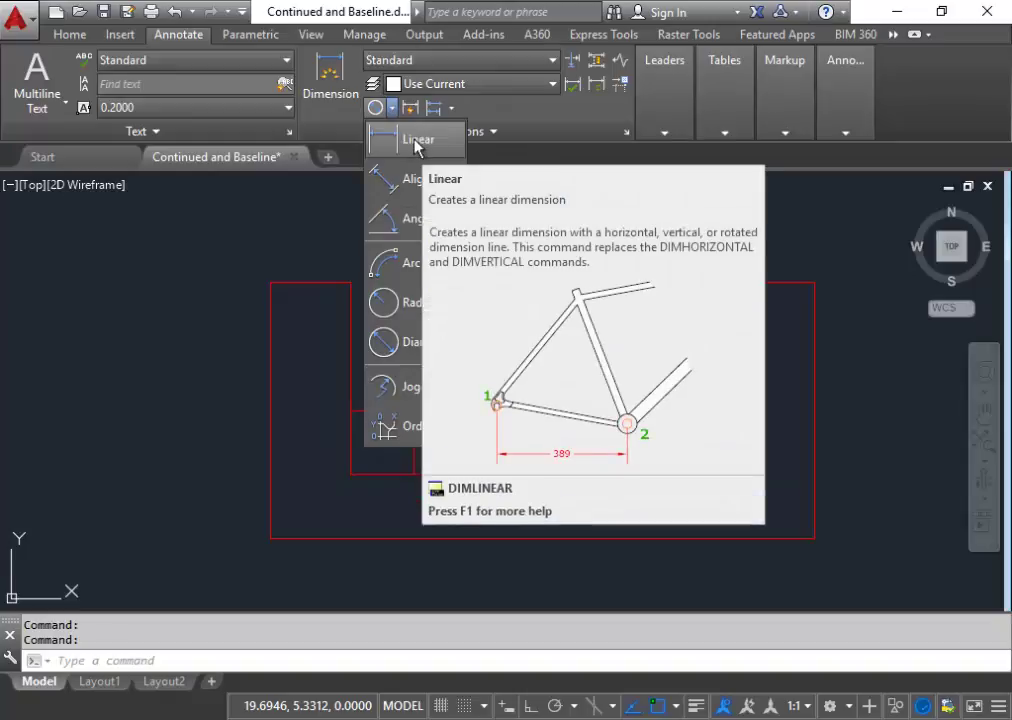
{"action": "left_click", "coordinate": [417, 143]}
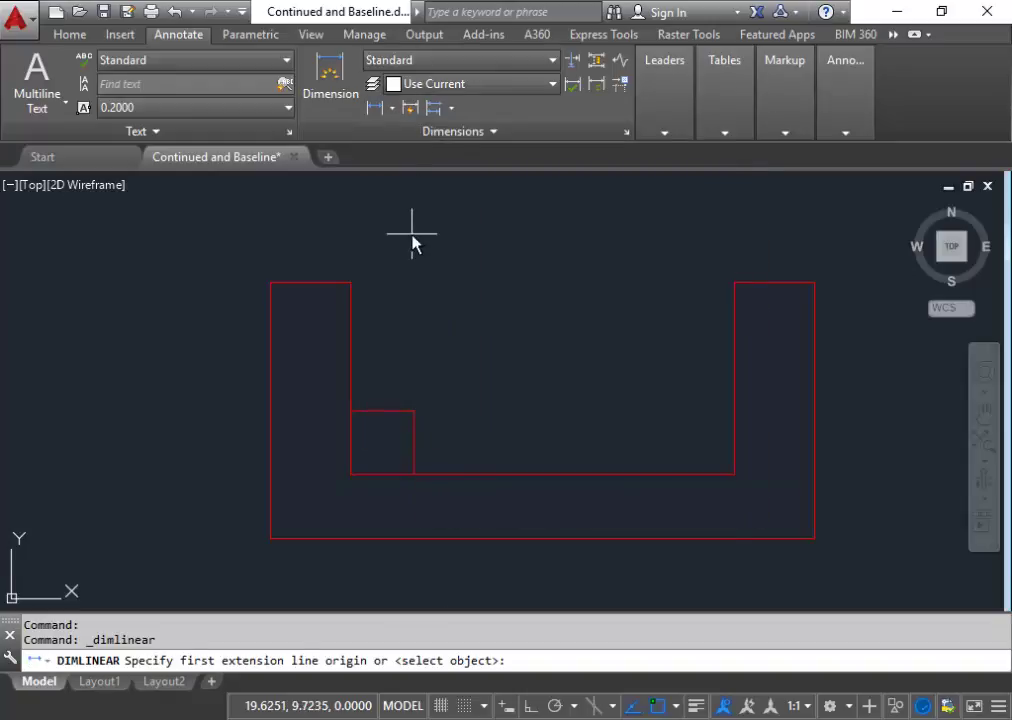
Step: Dimension the left leg's top edge as 0.938, placed 0.5 above the outline with @.5<90
{"action": "left_click", "coordinate": [270, 283]}
{"action": "left_click", "coordinate": [350, 283]}
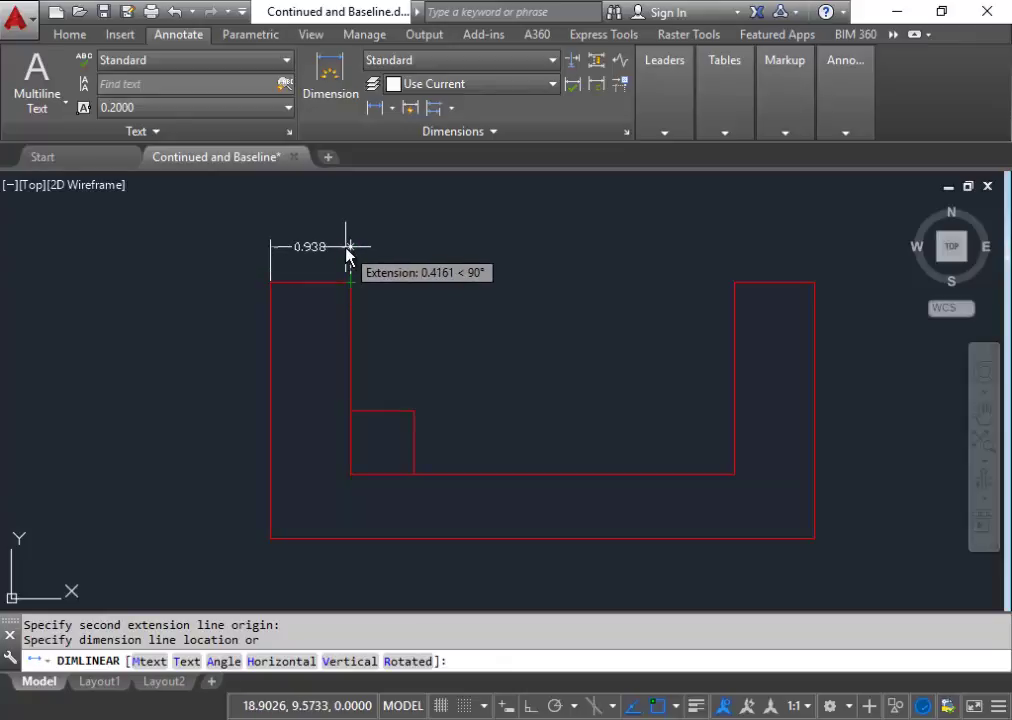
{"action": "middle_click", "coordinate": [348, 256]}
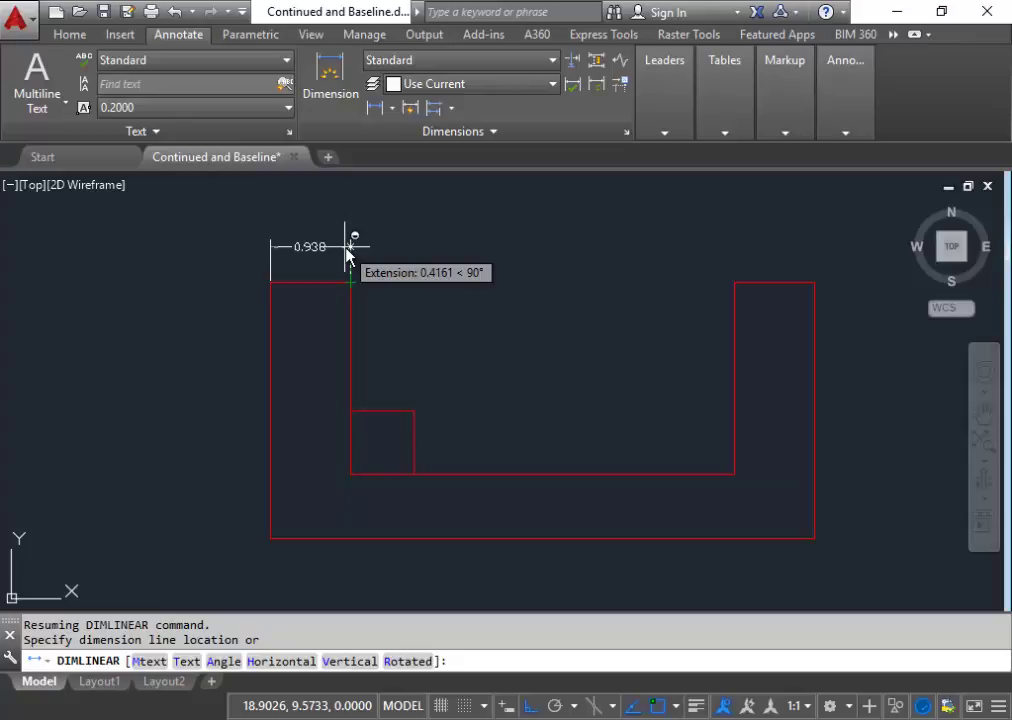
{"action": "type", "text": "@"}
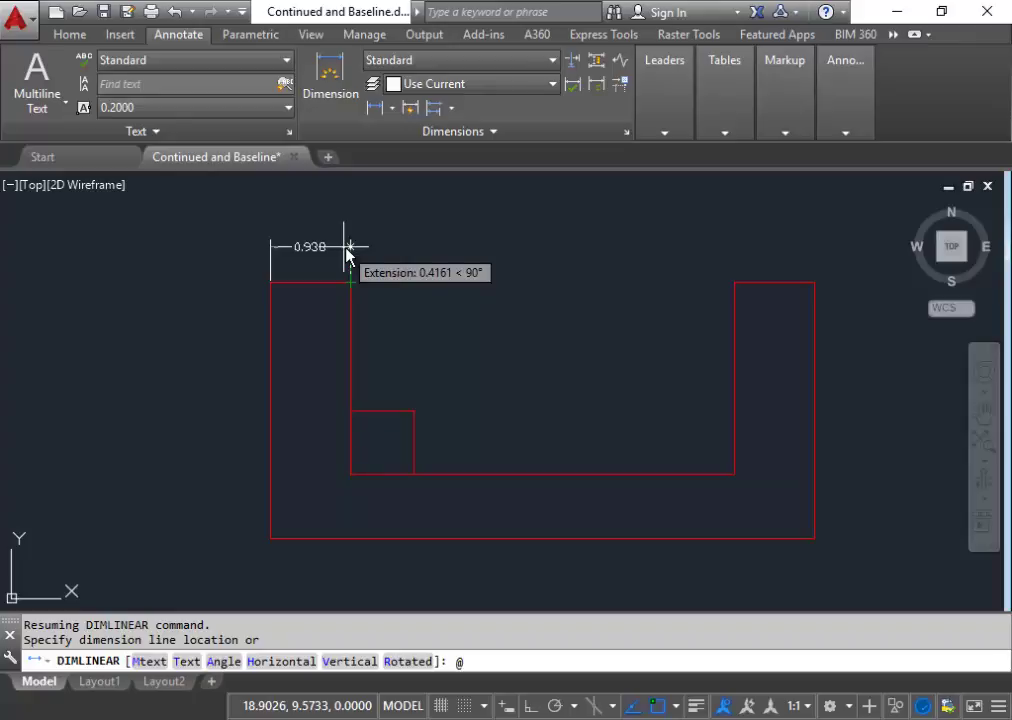
{"action": "type", "text": ".5<90"}
{"action": "key", "text": "Return"}
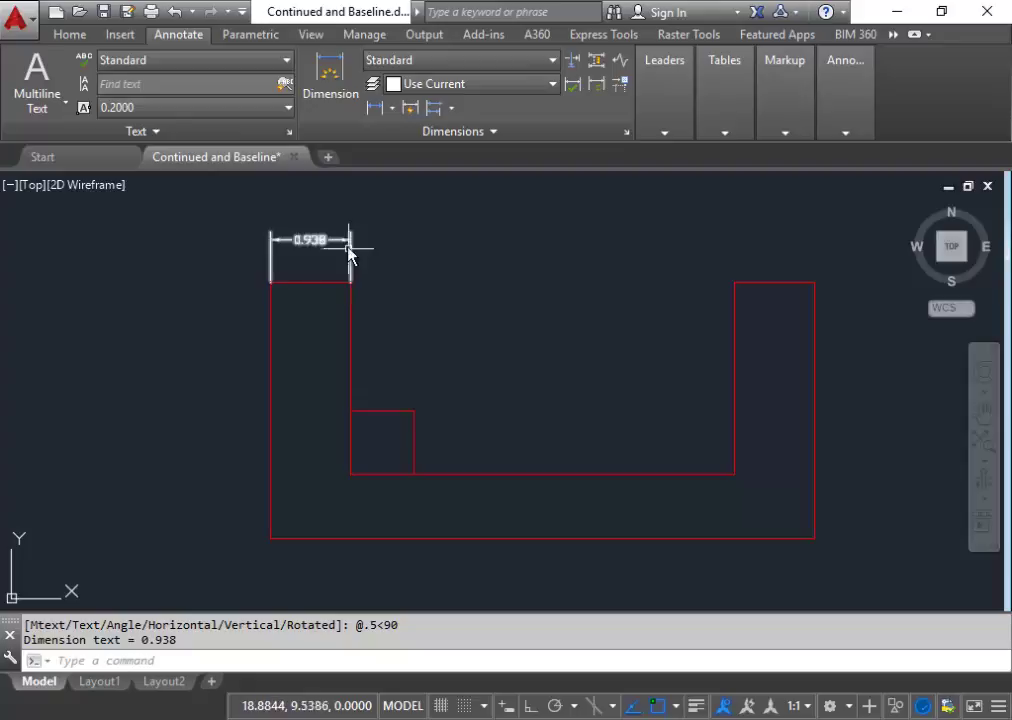
{"action": "mouse_move", "coordinate": [436, 309]}
{"action": "middle_mouse_down"}
{"action": "mouse_move", "coordinate": [416, 330]}
{"action": "mouse_move", "coordinate": [343, 314]}
{"action": "middle_mouse_up"}
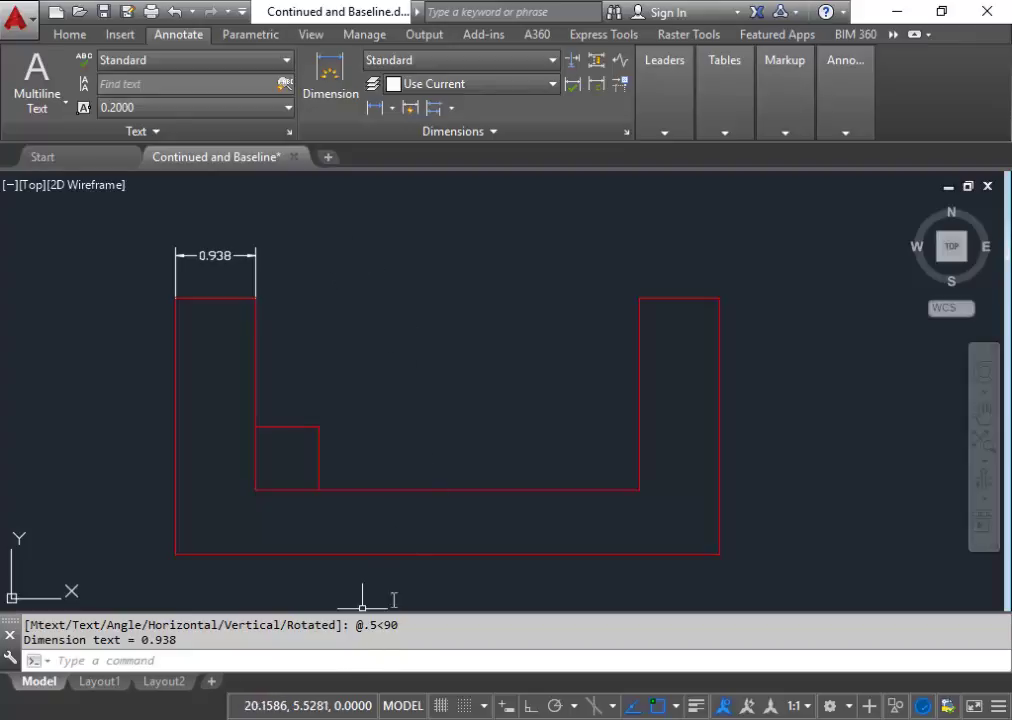
Step: Chain continued dimensions of 0.750 and 3.750 from the 0.938 one to the right leg
{"action": "left_click", "coordinate": [454, 111]}
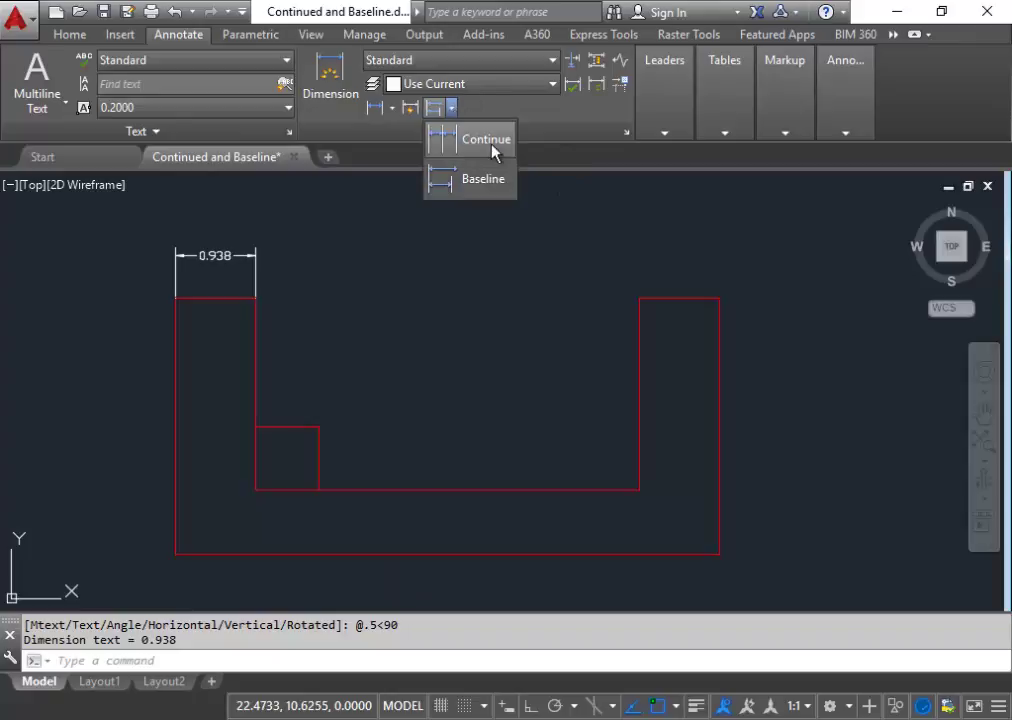
{"action": "left_click", "coordinate": [488, 142]}
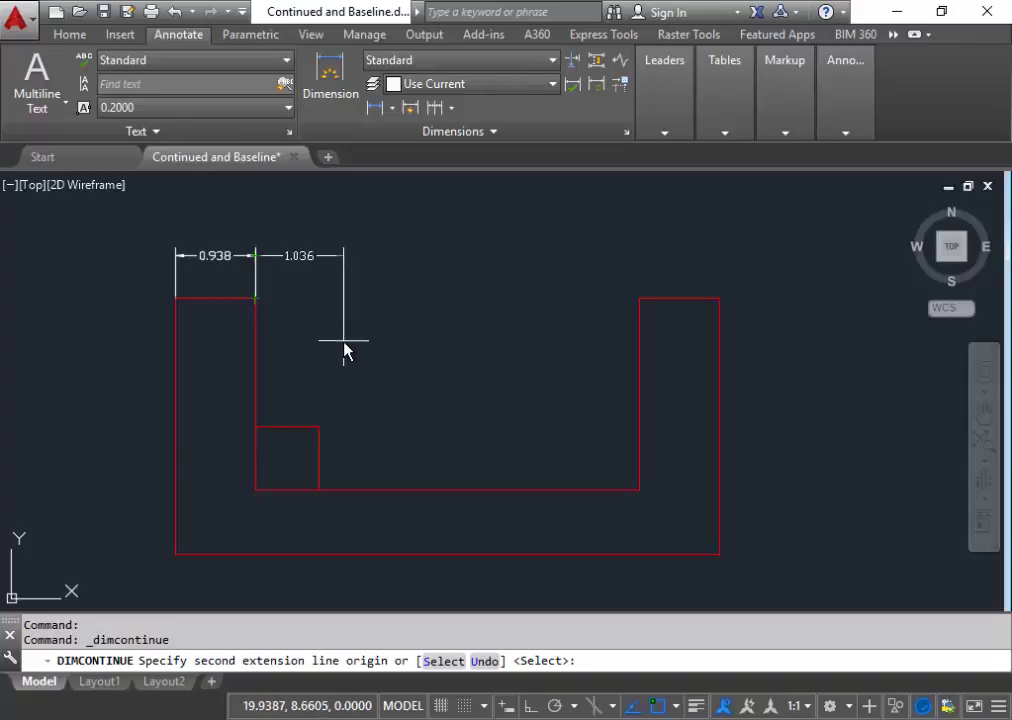
{"action": "left_click", "coordinate": [323, 431]}
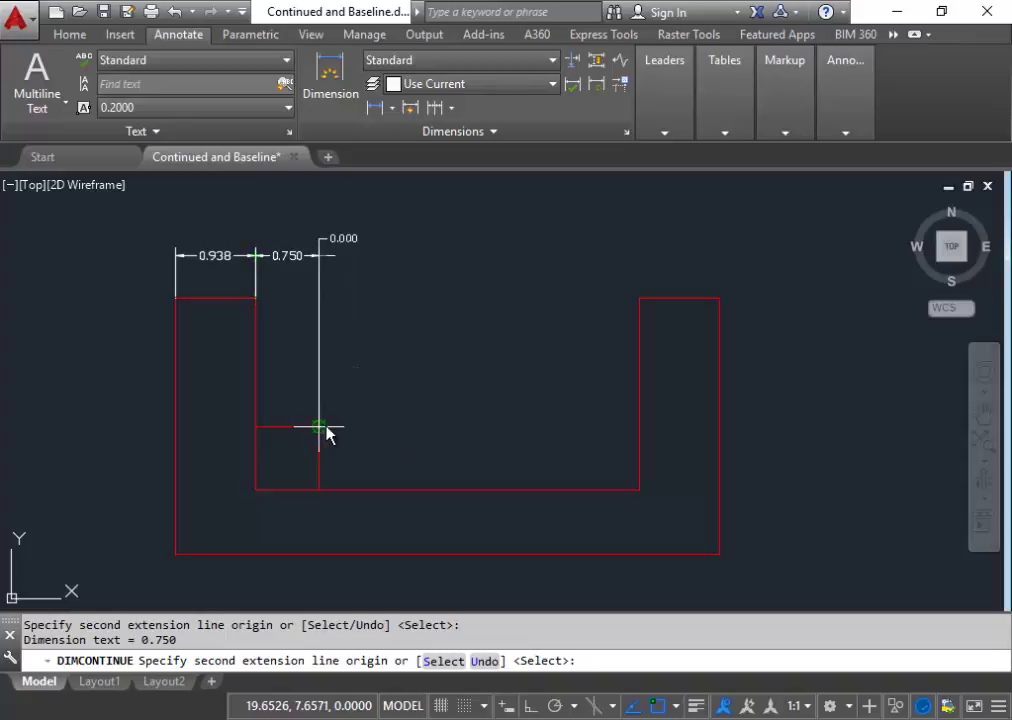
{"action": "left_click", "coordinate": [639, 298]}
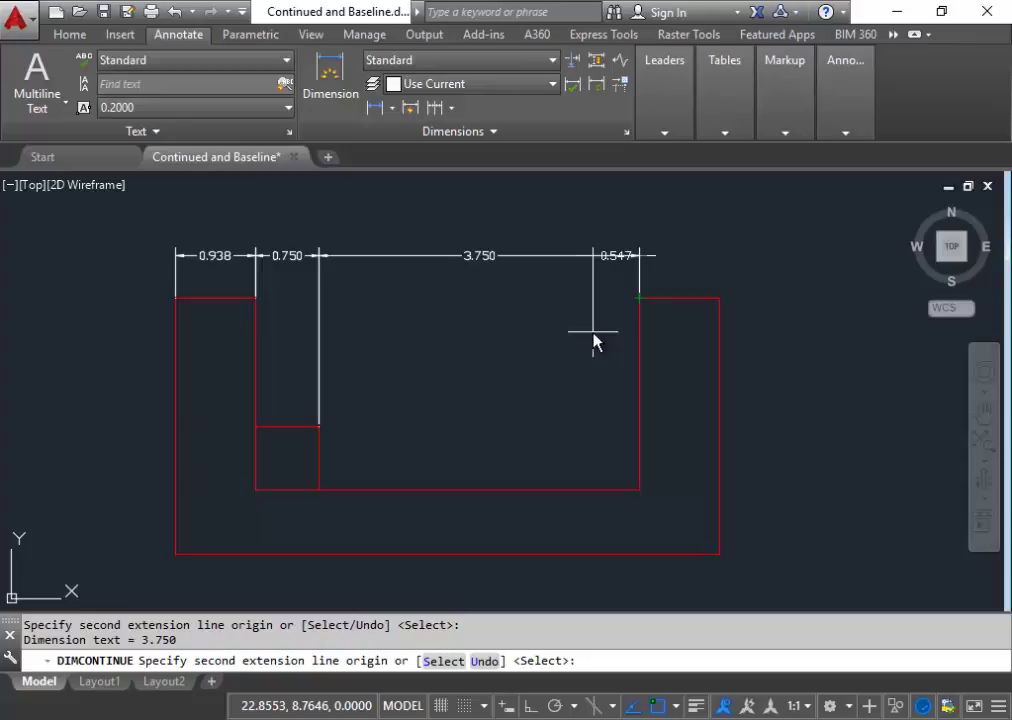
{"action": "key", "text": "Escape"}
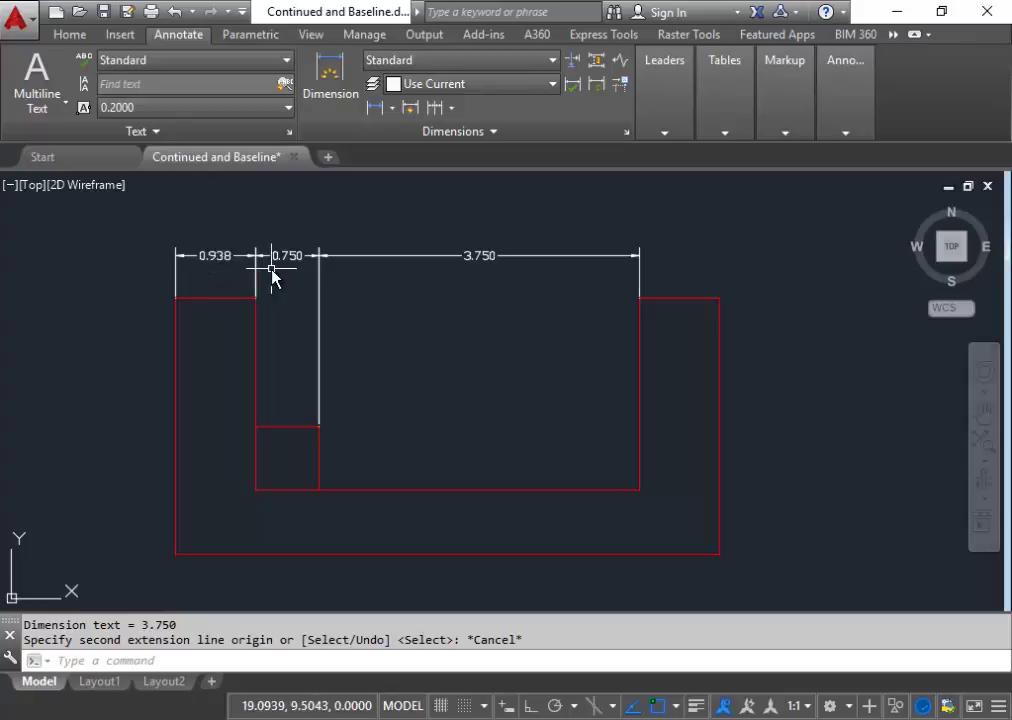
Step: Zoom and pan to inspect the 0.938, 0.750, 3.750 dimension chain
{"action": "scroll", "coordinate": [251, 256], "scroll_direction": "up", "scroll_amount": 4}
{"action": "scroll", "coordinate": [410, 262], "scroll_direction": "down", "scroll_amount": 5}
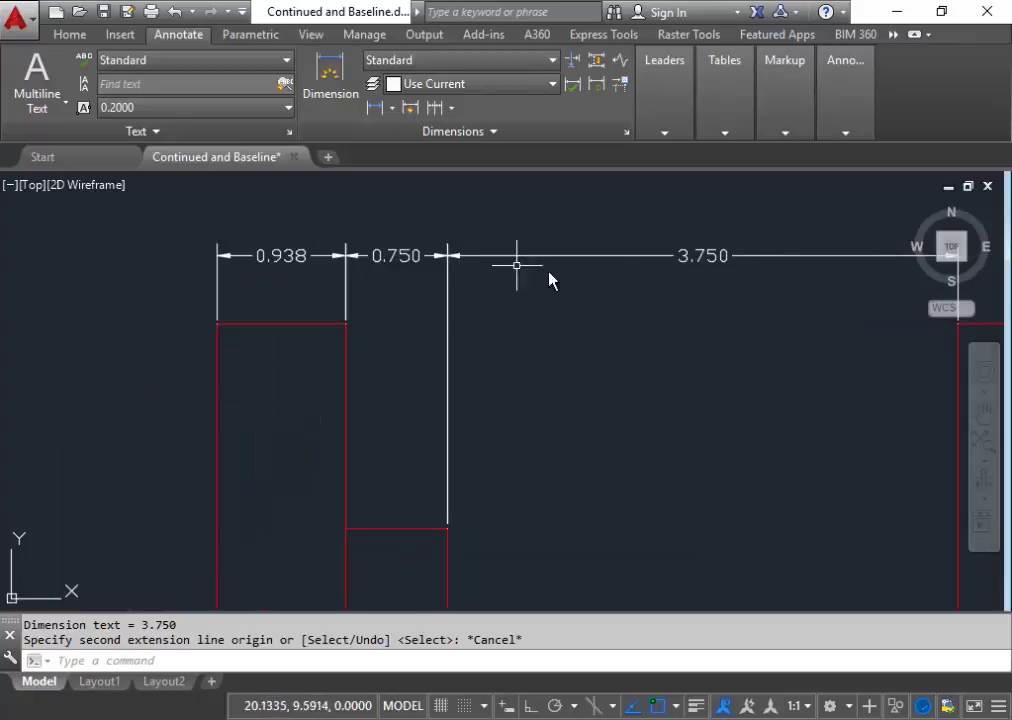
{"action": "middle_click_drag", "start_coordinate": [786, 307], "coordinate": [669, 305]}
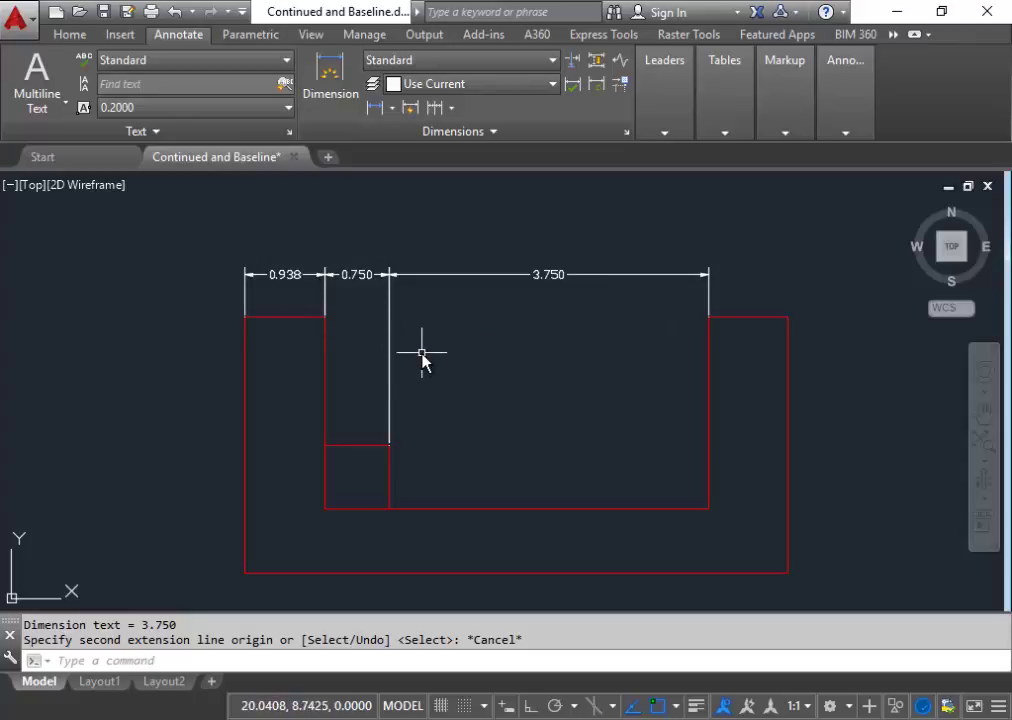
Step: Start Baseline dimensioning and choose to select the base dimension yourself
{"action": "left_click", "coordinate": [452, 107]}
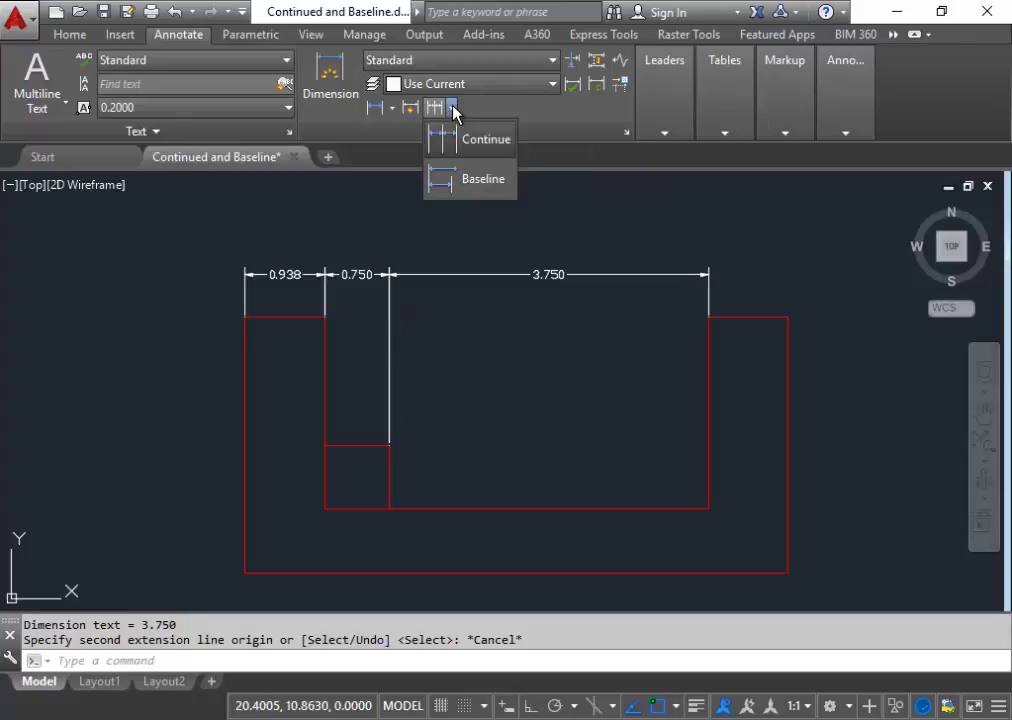
{"action": "left_click", "coordinate": [477, 180]}
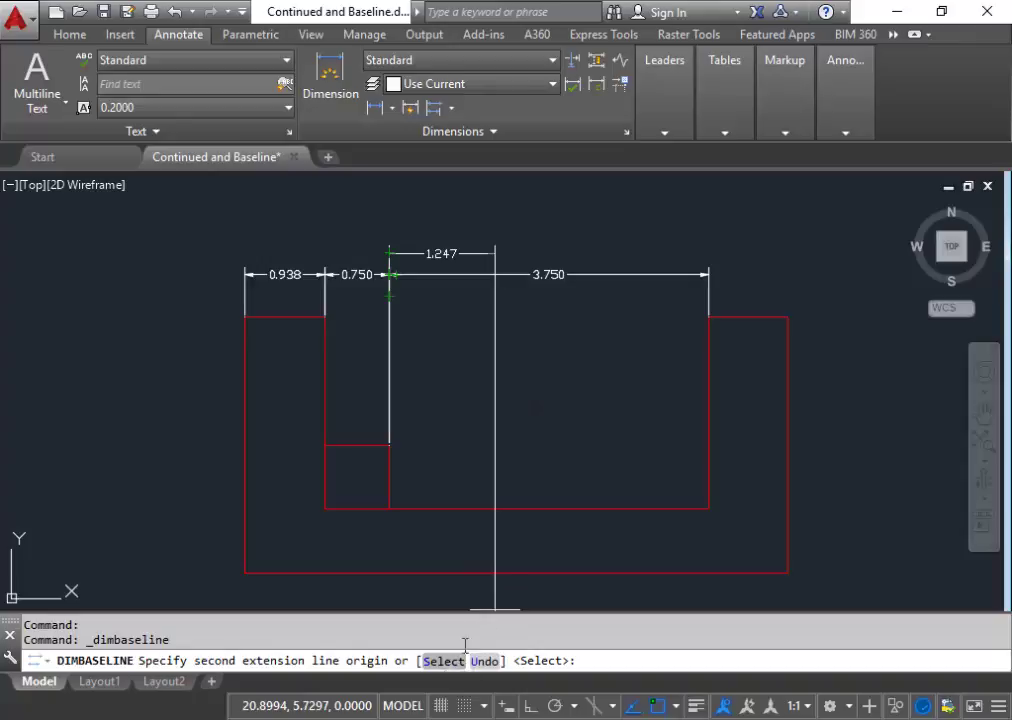
{"action": "key", "text": "Return"}
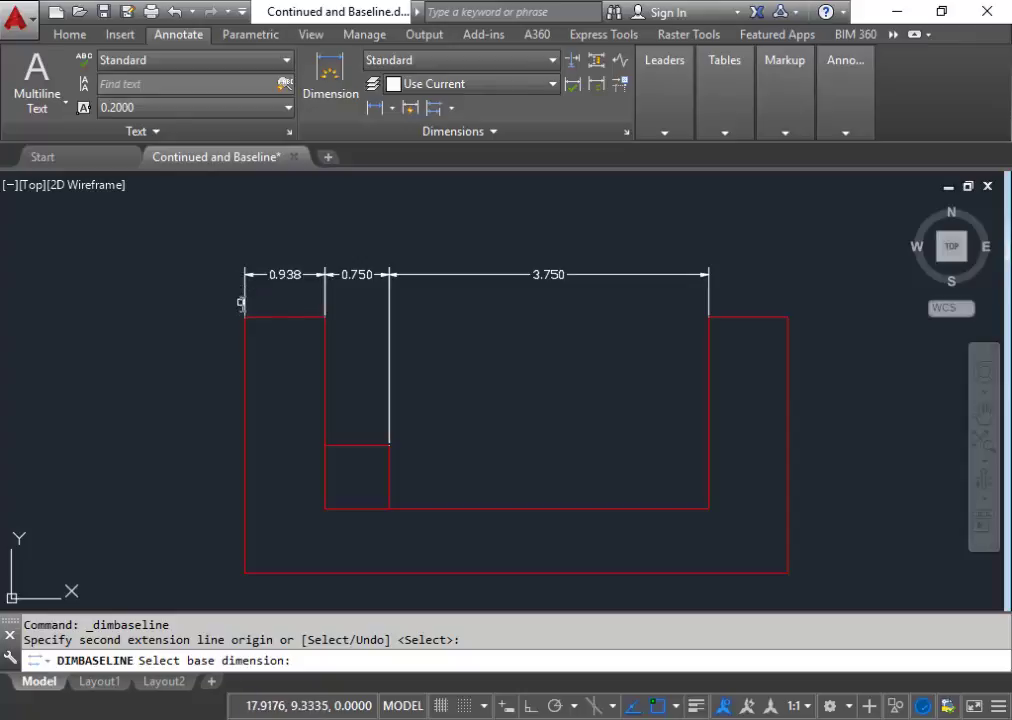
Step: Use the 0.938 dimension as base and add a 6.375 overall dimension to the top-right corner
{"action": "left_click", "coordinate": [244, 296]}
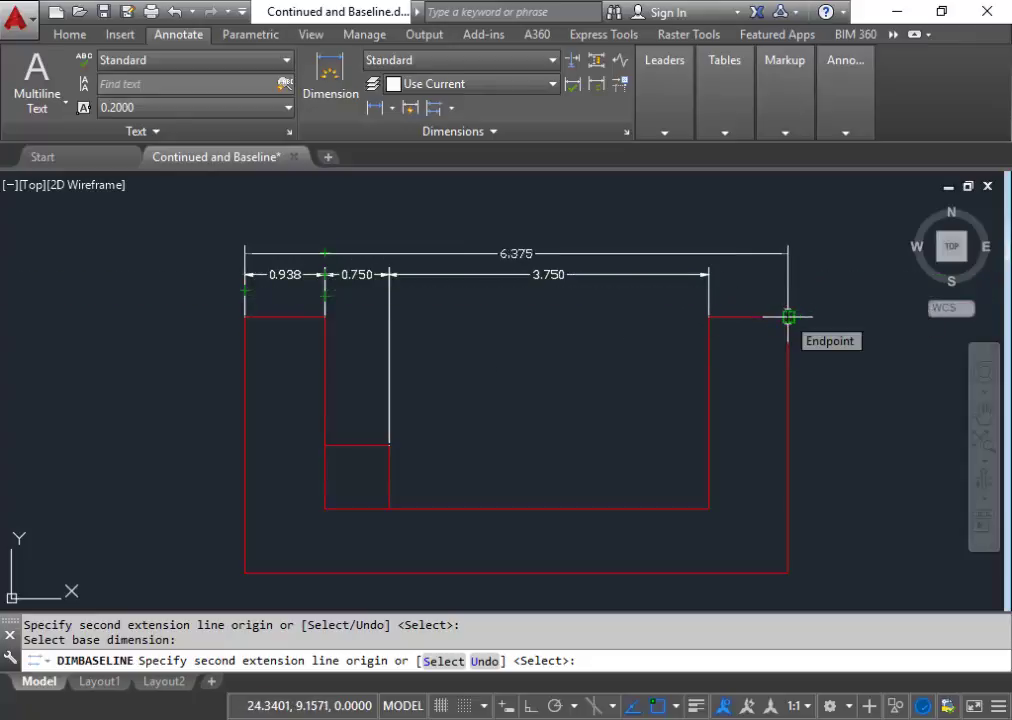
{"action": "left_click", "coordinate": [788, 317]}
{"action": "middle_click_drag", "start_coordinate": [784, 302], "coordinate": [743, 328]}
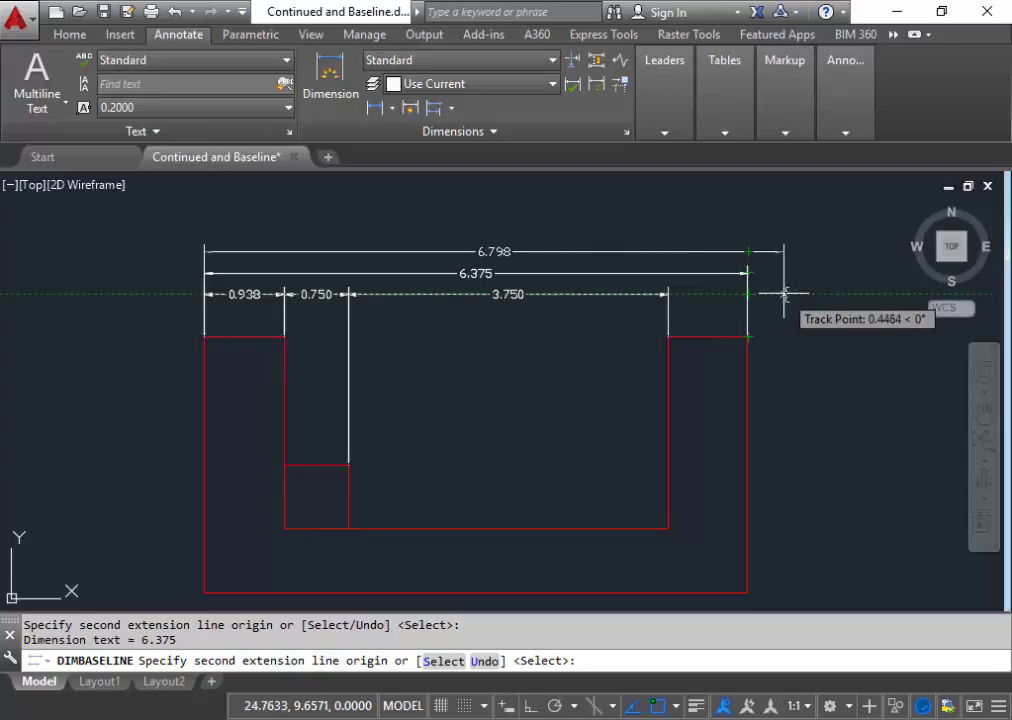
{"action": "scroll", "coordinate": [781, 289], "scroll_direction": "down", "scroll_amount": 2}
{"action": "middle_click_drag", "start_coordinate": [781, 289], "coordinate": [671, 323]}
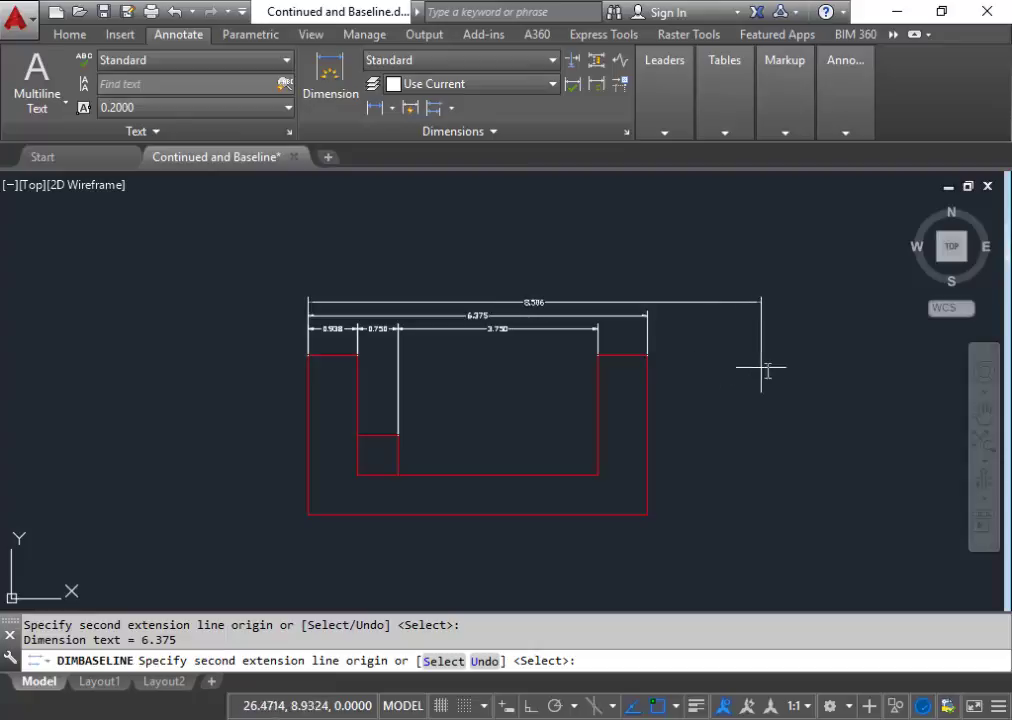
{"action": "scroll", "coordinate": [736, 366], "scroll_direction": "up", "scroll_amount": 2}
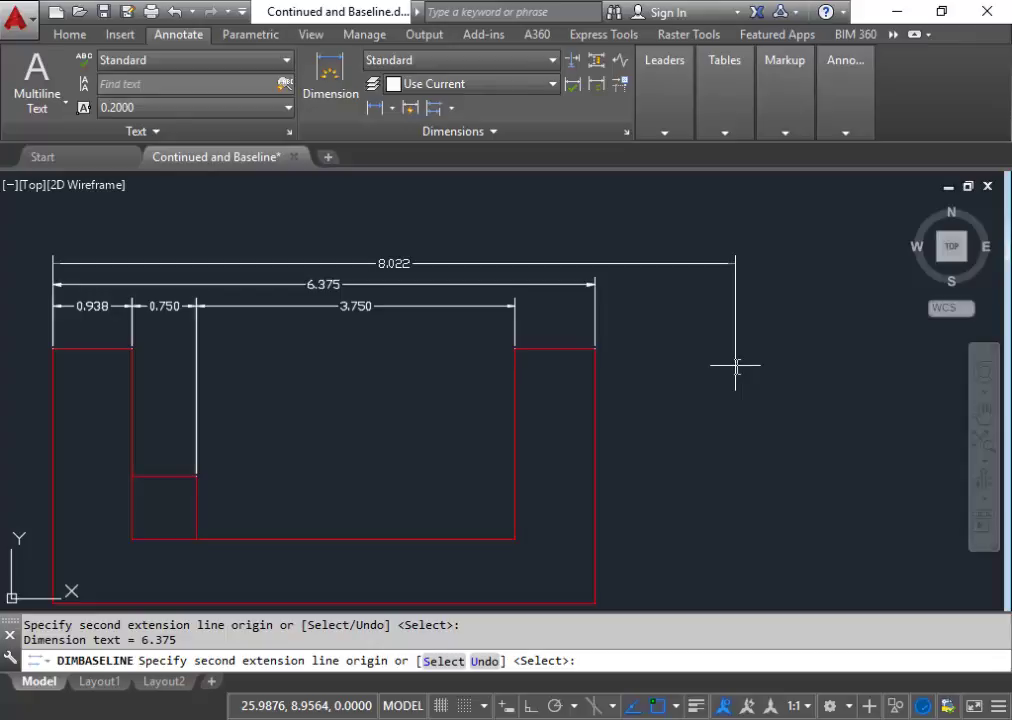
{"action": "scroll", "coordinate": [688, 346], "scroll_direction": "down", "scroll_amount": 2}
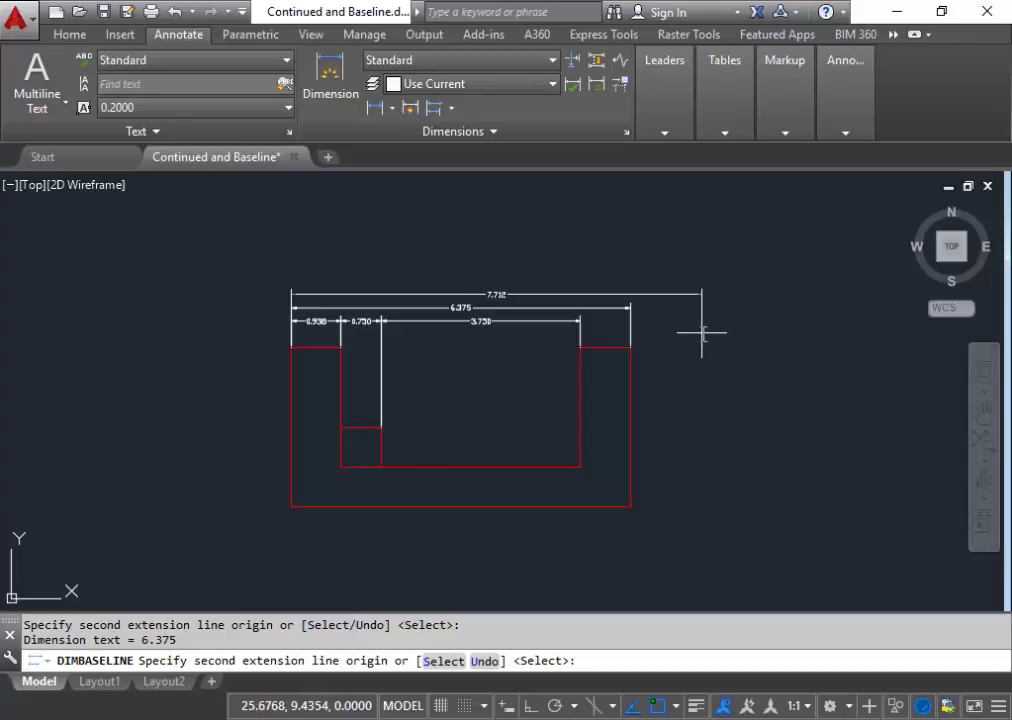
Step: End baseline dimensioning and zoom to extents to show the whole dimensioned outline
{"action": "key", "text": "Escape"}
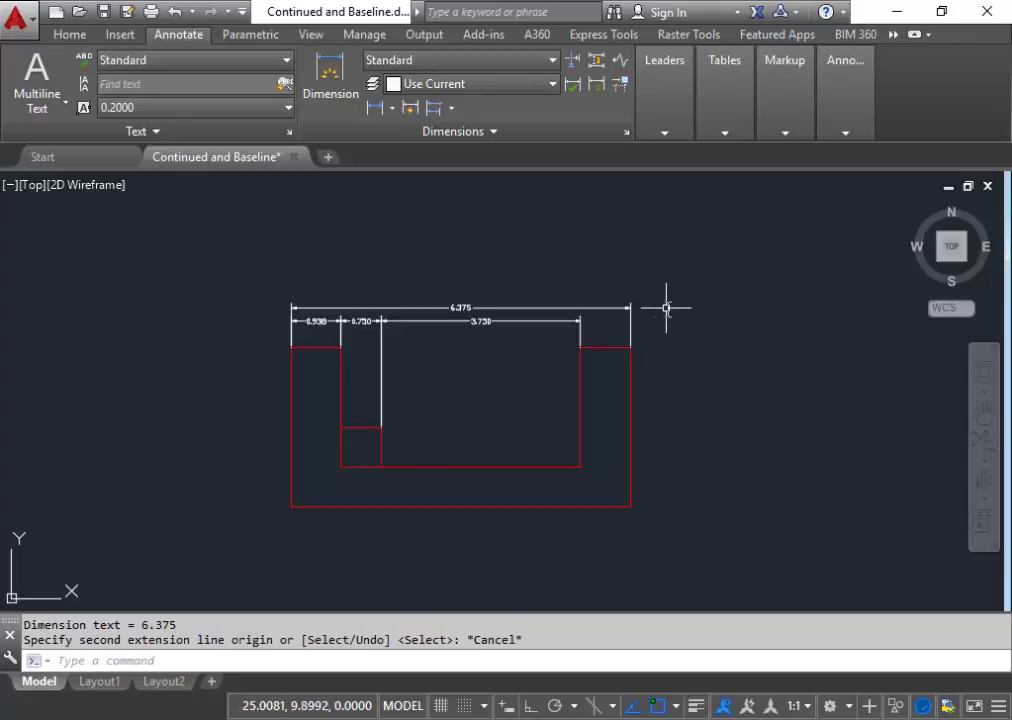
{"action": "middle_click", "coordinate": [537, 372]}
{"action": "middle_click", "coordinate": [537, 372]}
{"action": "scroll", "coordinate": [537, 372], "scroll_direction": "down", "scroll_amount": 1}
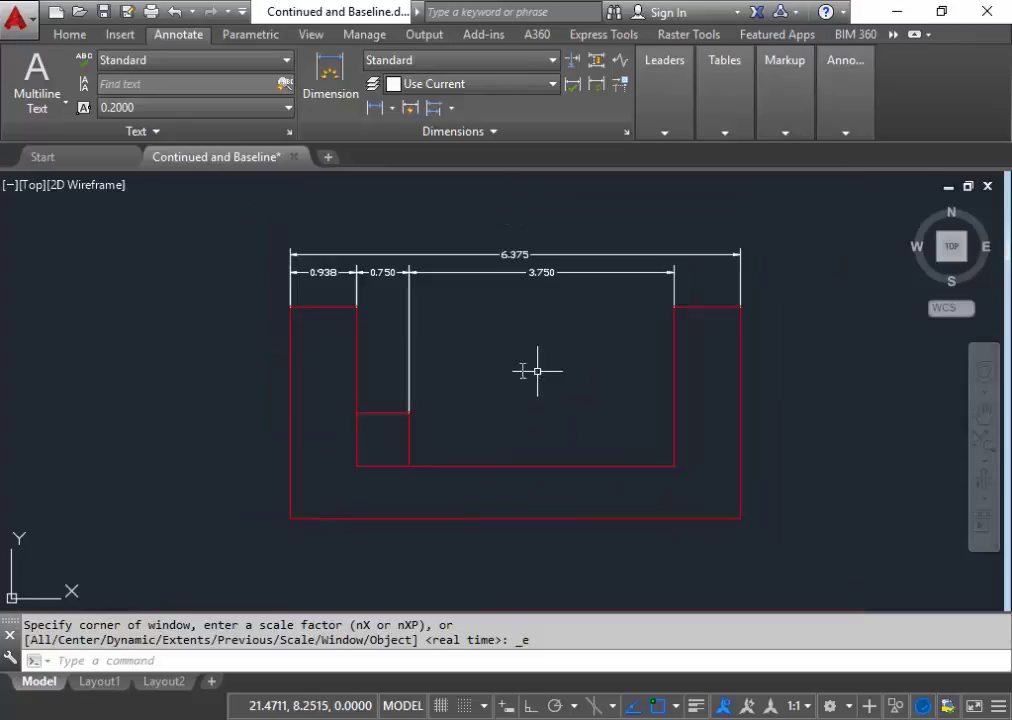